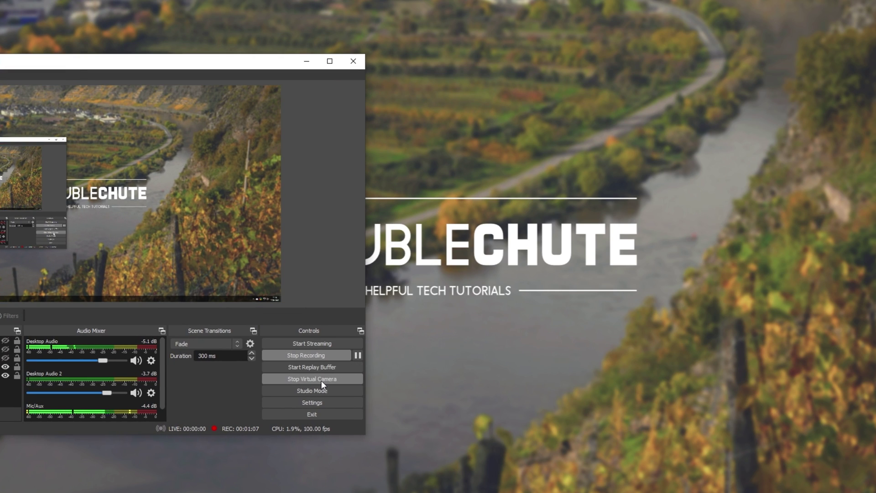
Step: Stop OBS's virtual camera, choose OBS Virtual Camera in Discord's Voice & Video settings, and test the video
left_click(321, 380)
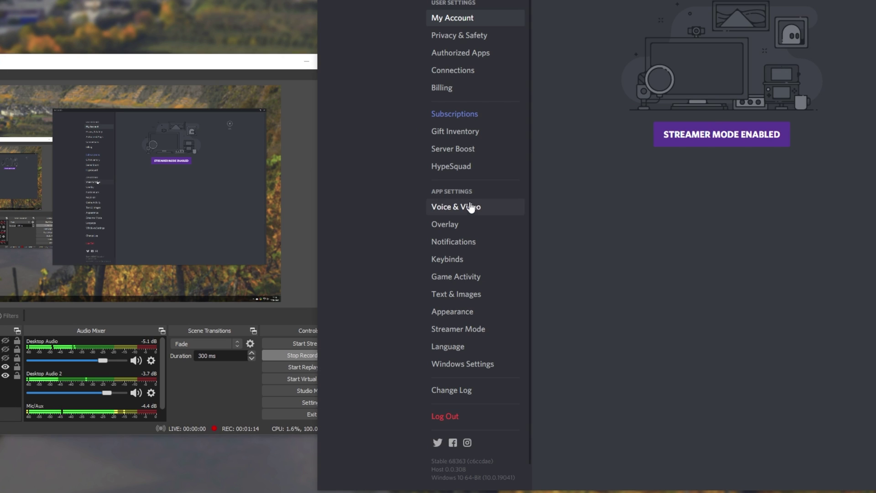
left_click(472, 207)
scroll(657, 231, "down", 3)
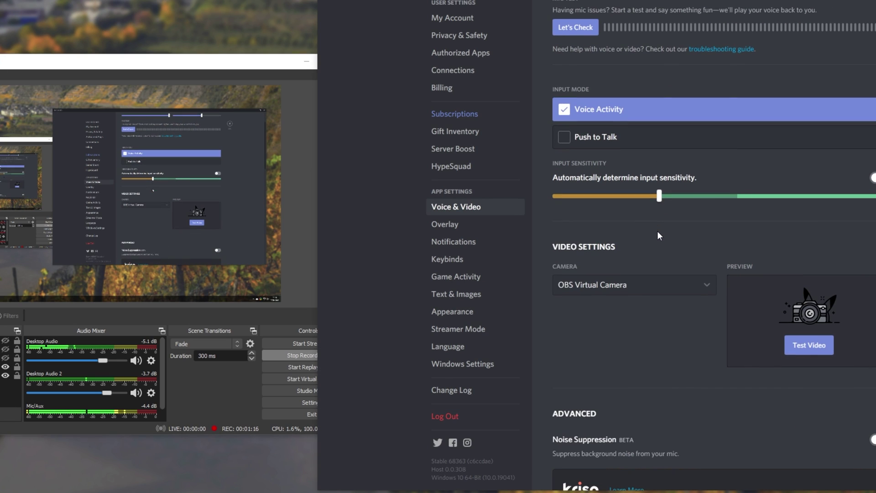
left_click(601, 288)
left_click(602, 306)
left_click(799, 350)
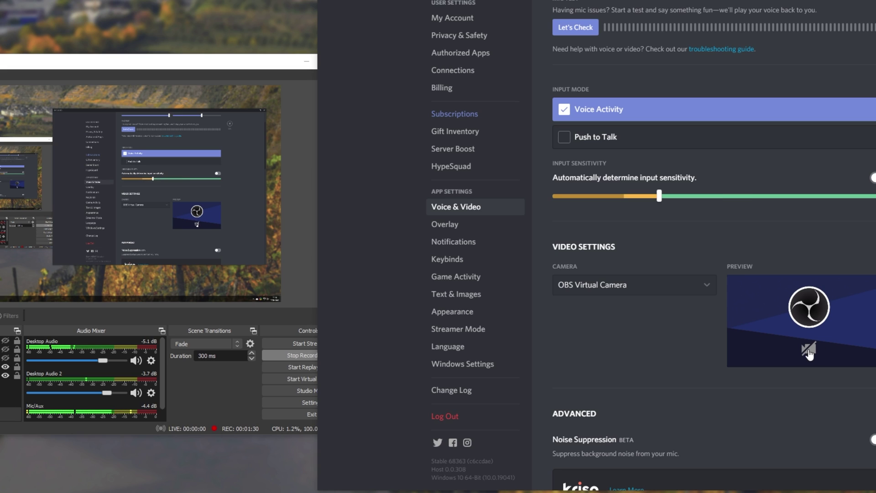
Step: Start OBS's virtual camera, then stop and restart it so Discord's preview shows the live scene
left_click(212, 382)
left_click(307, 379)
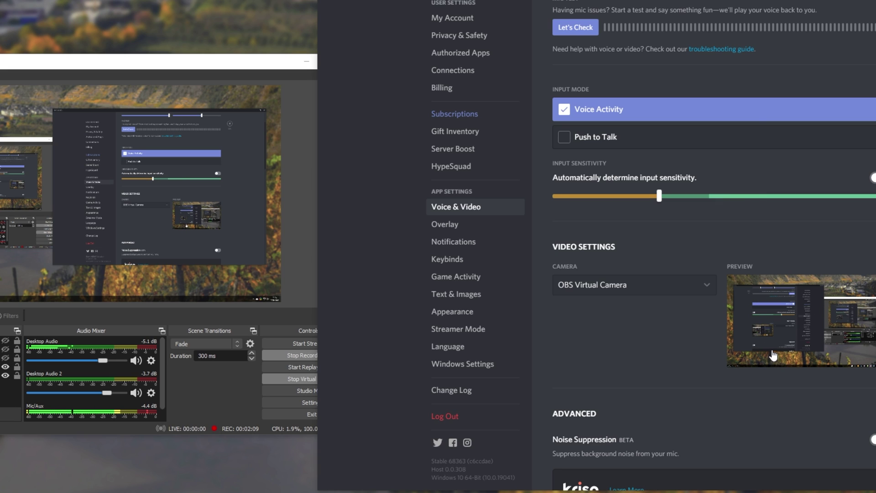
left_click(255, 372)
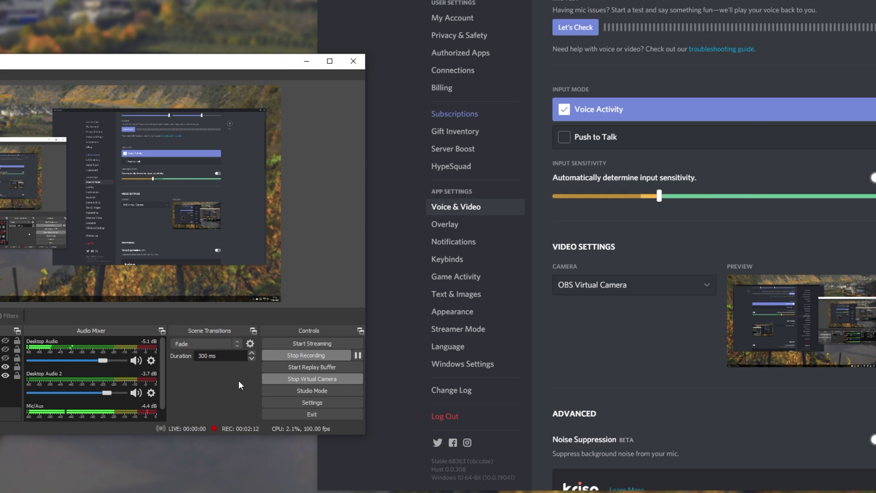
left_click(281, 379)
left_click(281, 379)
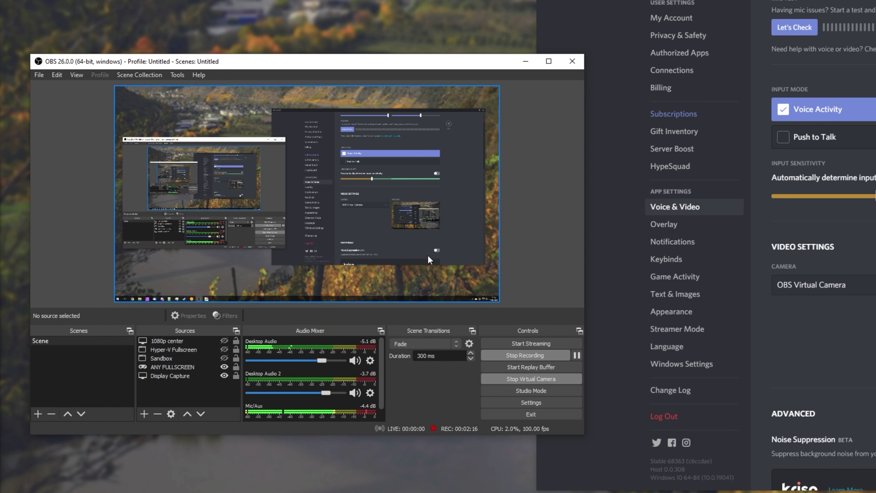
Step: View OBS's Video settings, cancel without changes, and move the OBS window off to the right
left_click(563, 401)
left_click(99, 178)
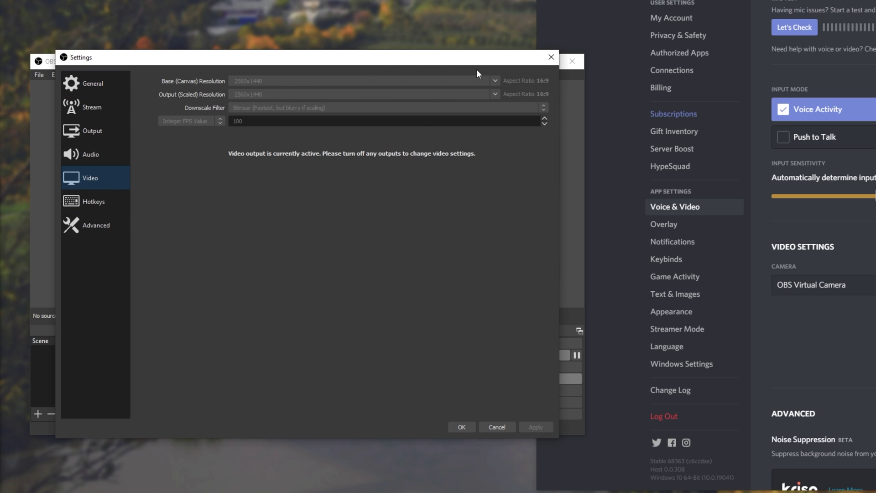
left_click(551, 57)
left_click_drag(546, 61, 562, 64)
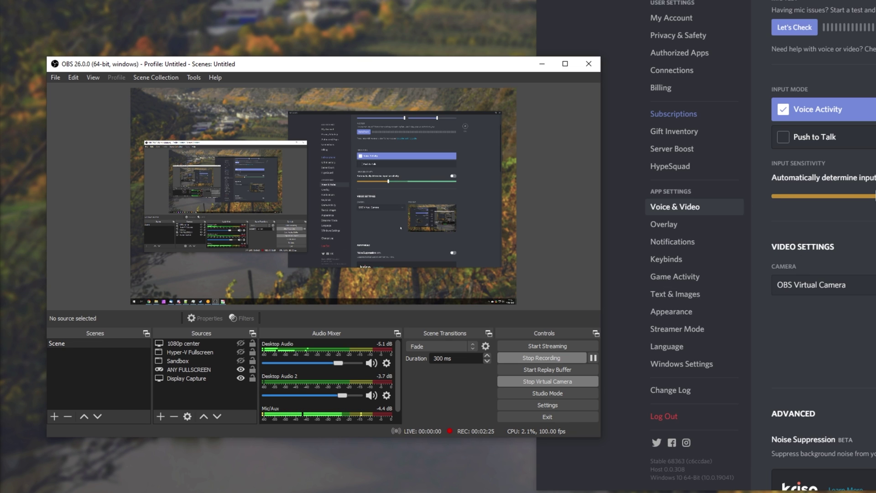
left_click_drag(494, 66, 604, 67)
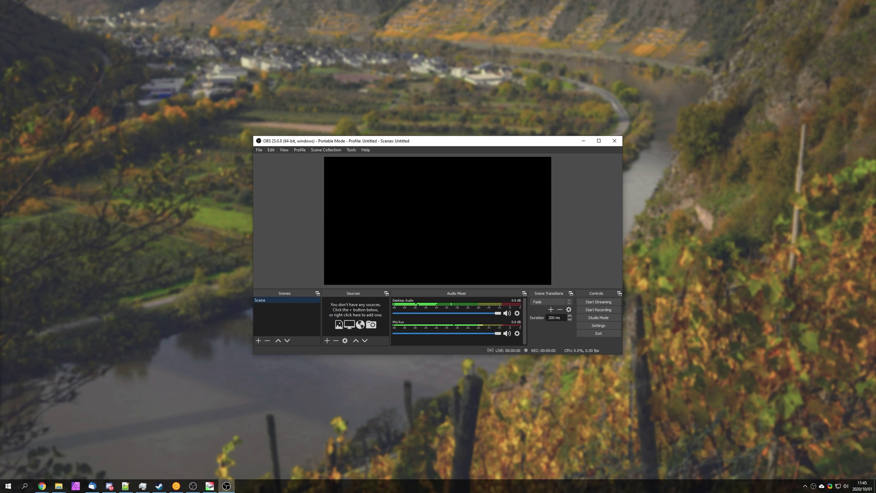
Step: Download the OBS Virtualcam 2.0.5 .exe installer from its OBS Forums page in Chrome
key("alt+Tab")
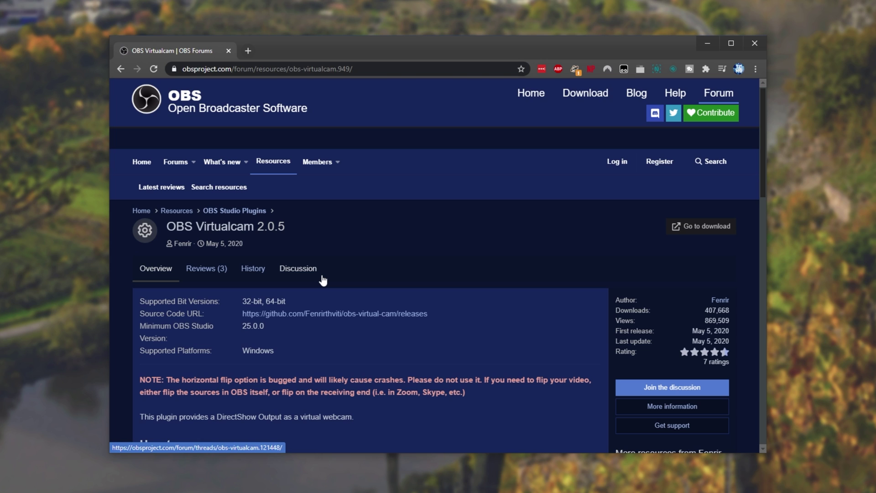
scroll(323, 279, "down", 5)
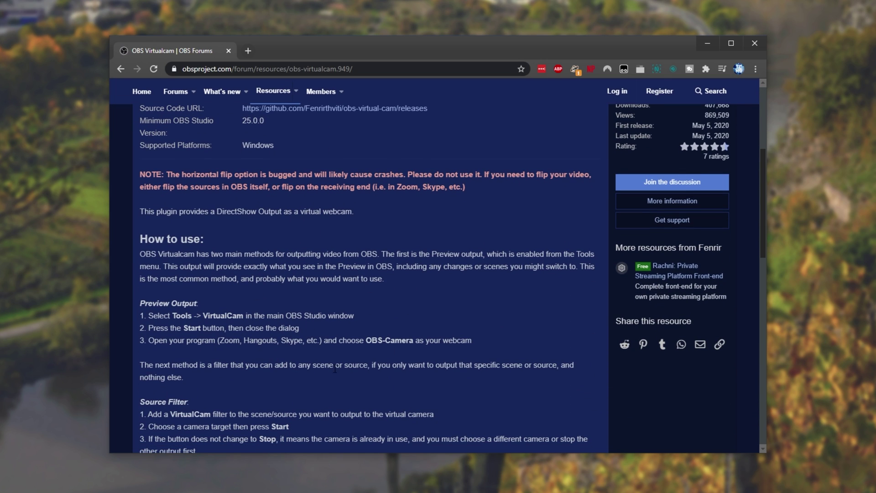
scroll(280, 347, "down", 1)
scroll(198, 314, "down", 4)
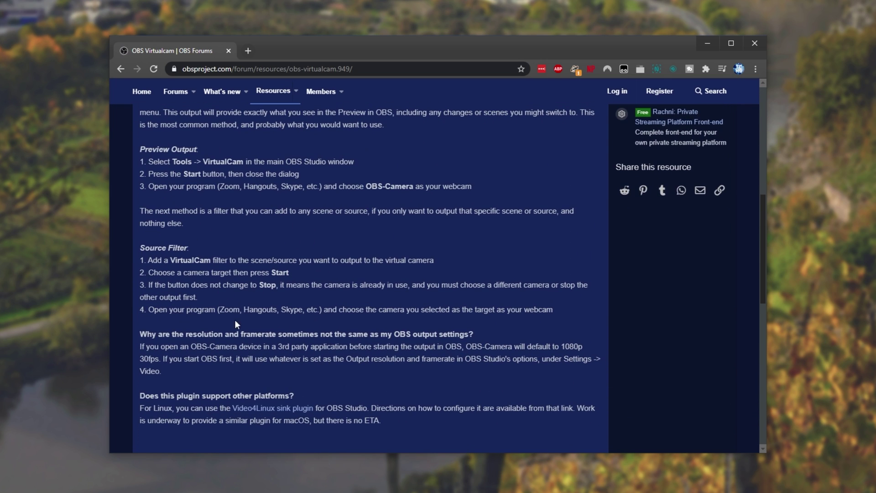
scroll(345, 291, "down", 3)
left_click(390, 338)
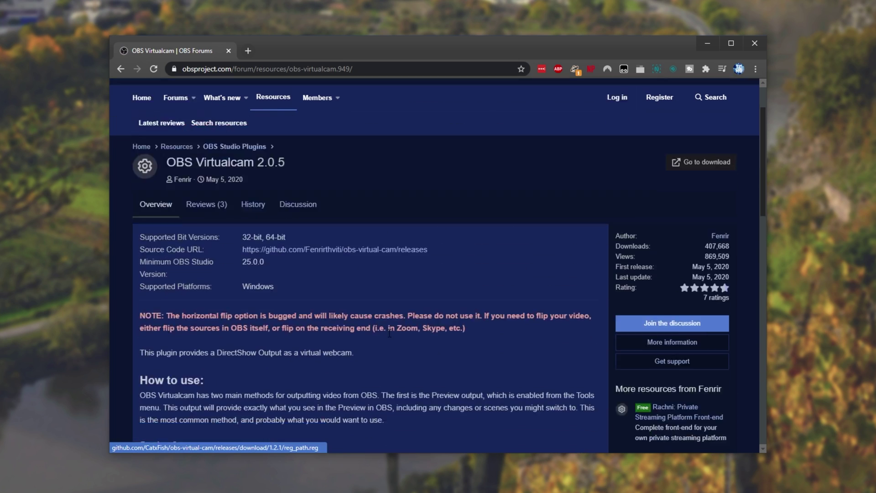
left_click(697, 237)
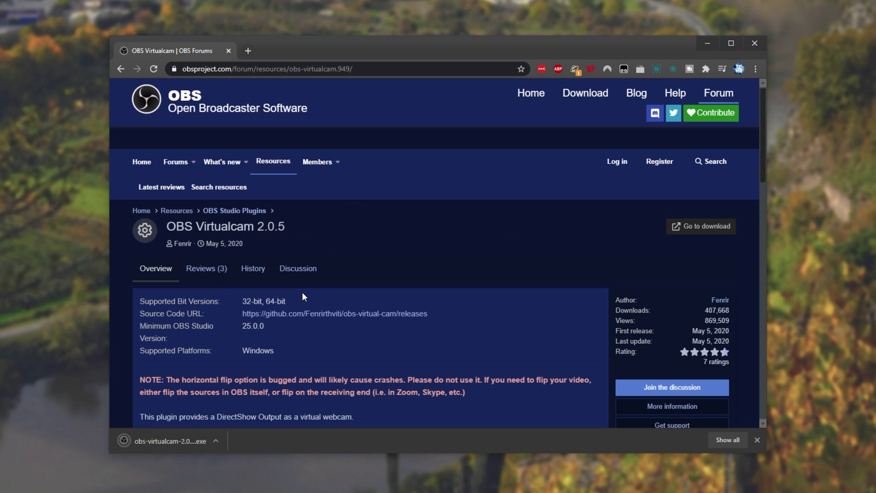
left_click_drag(352, 51, 703, 46)
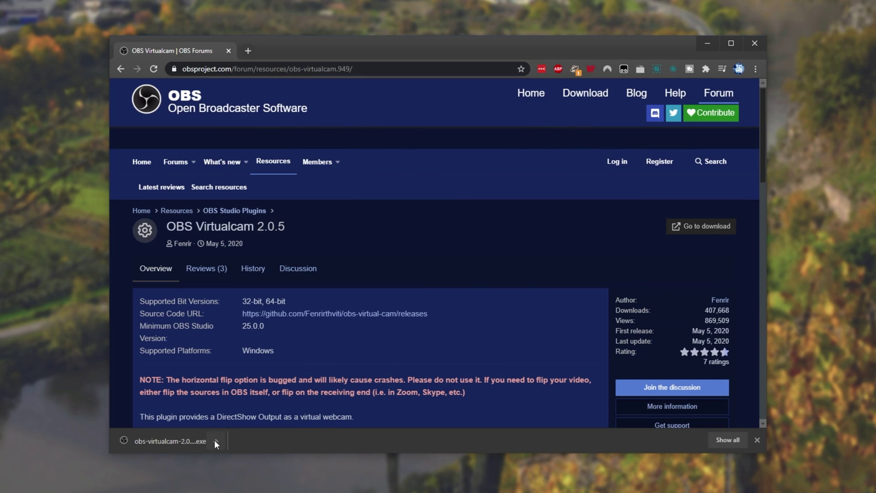
Step: Run the downloaded OBS Virtualcam installer and accept the license
left_click(254, 429)
left_click(261, 446)
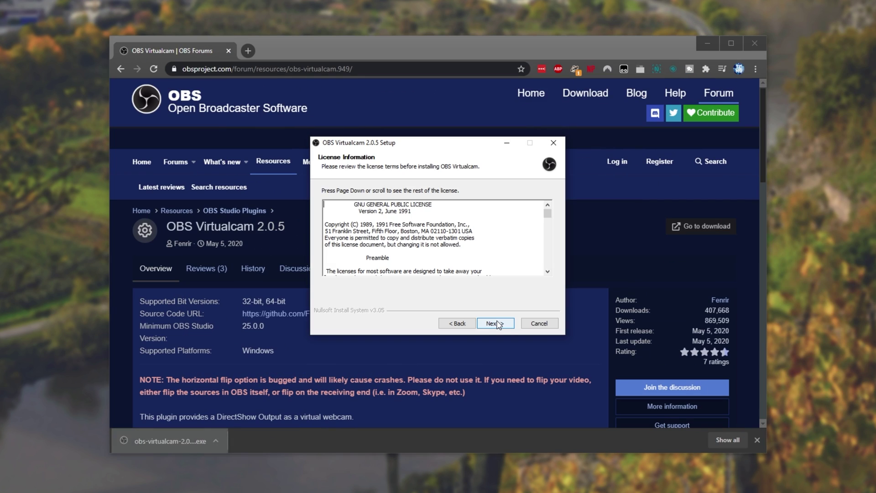
left_click(497, 323)
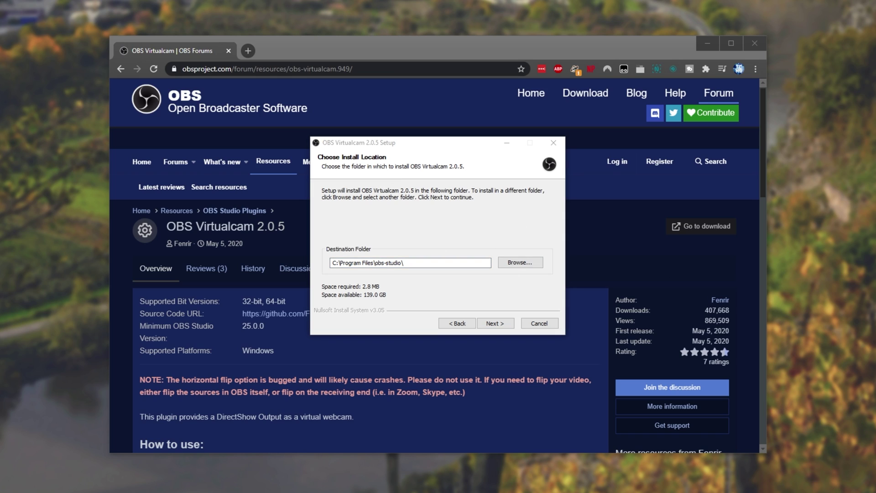
Step: Copy the portable obs-studio folder path from Explorer into the installer's Destination Folder
key("alt+Tab")
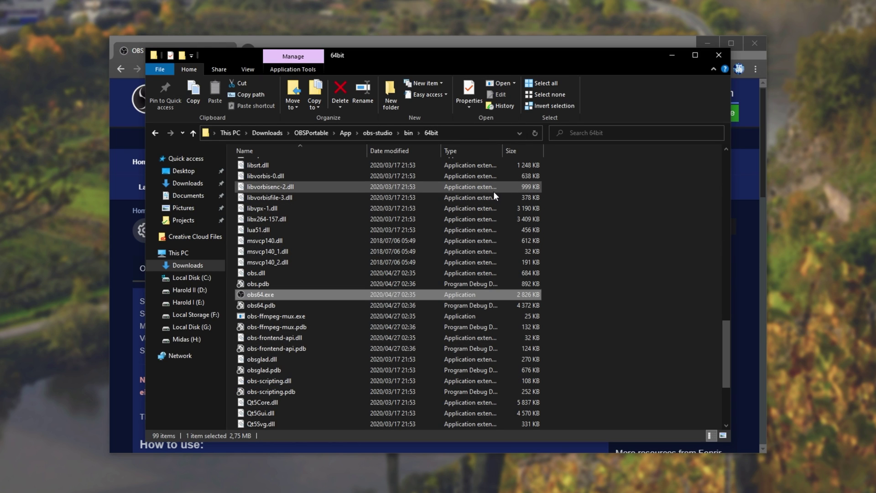
left_click(377, 133)
left_click(402, 133)
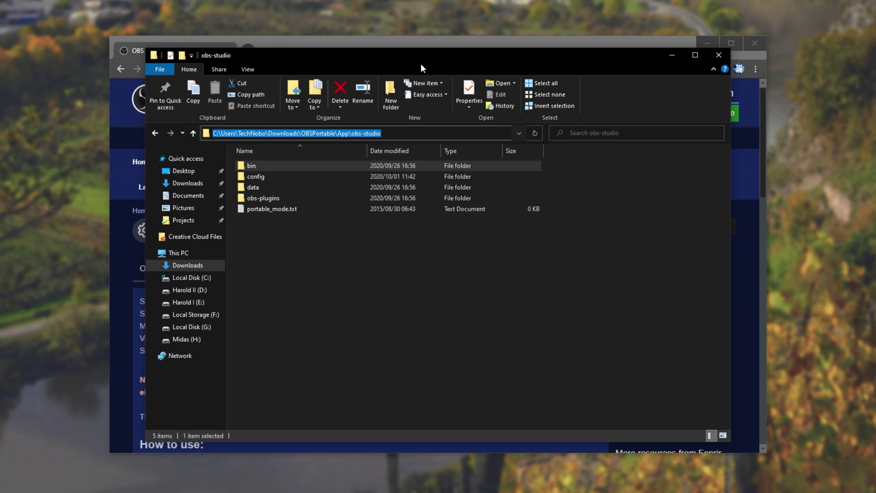
key("alt+Tab")
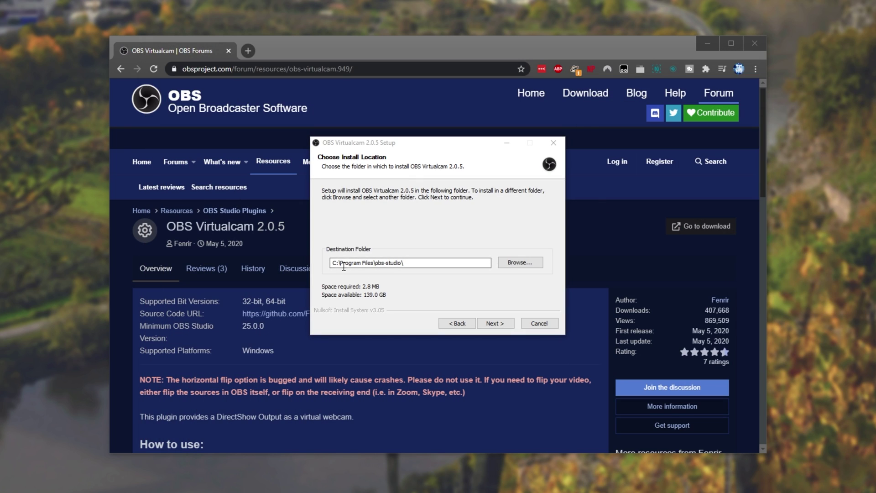
left_click(391, 263)
key("ctrl+a")
key("ctrl+v")
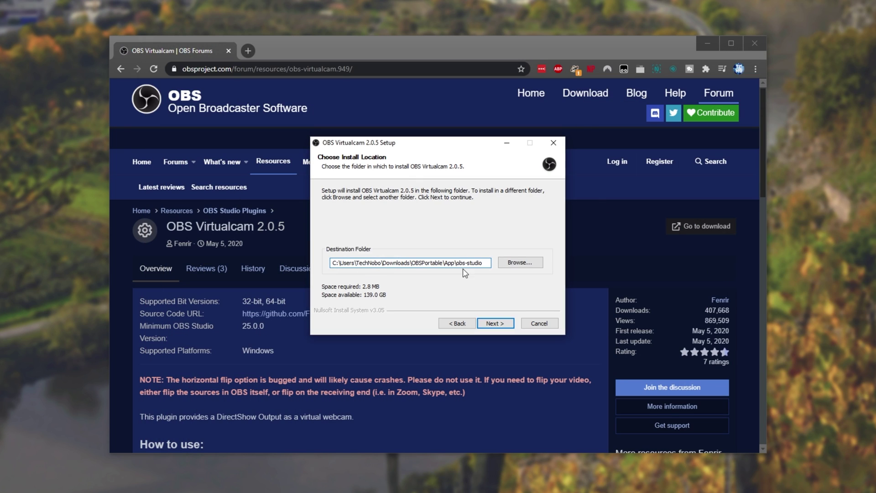
Step: Keep one virtual camera, install the plugin, and finish setup
left_click(496, 324)
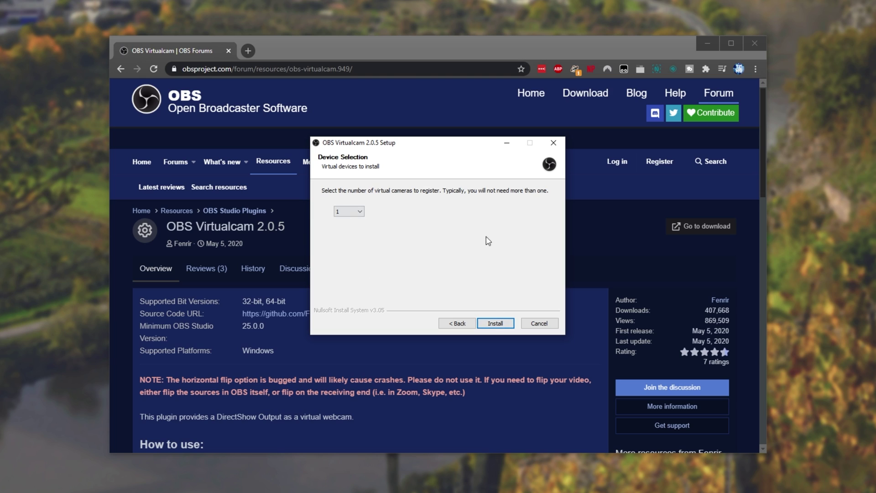
left_click(360, 209)
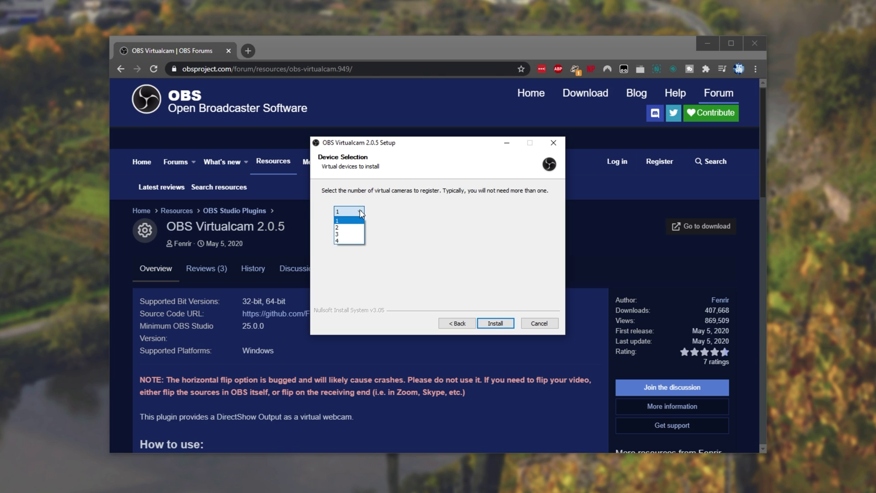
left_click(360, 210)
left_click(502, 324)
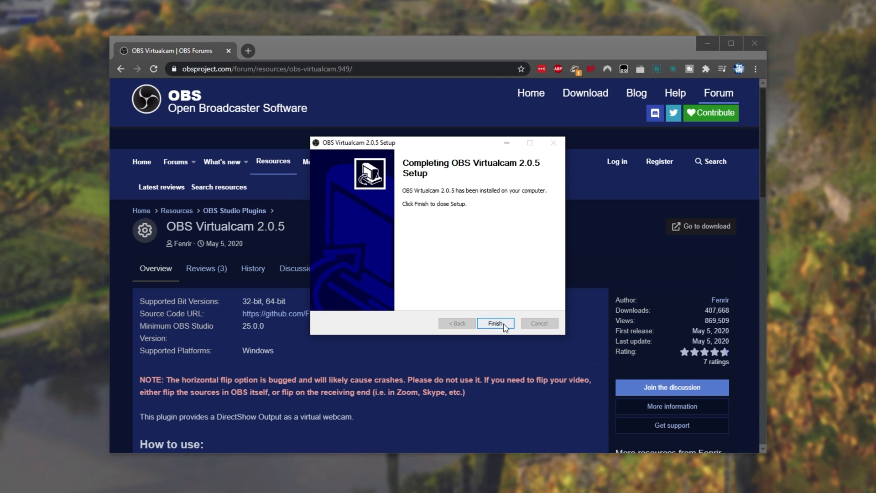
left_click(504, 324)
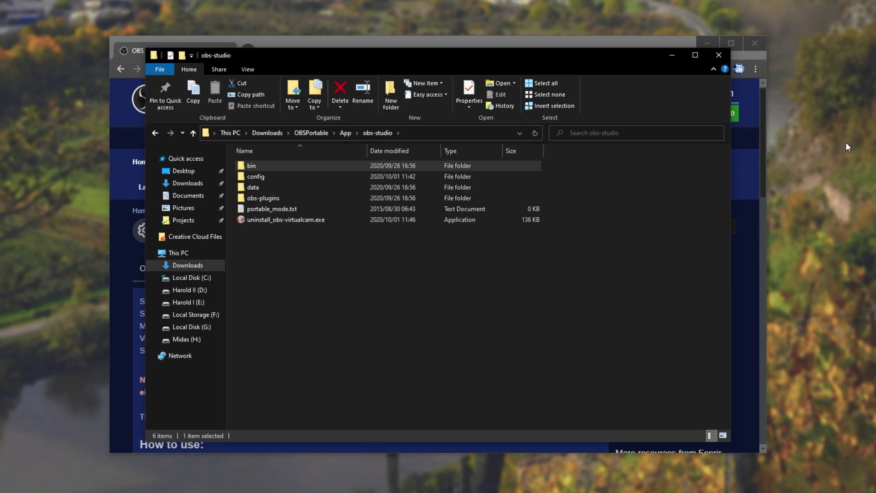
Step: Launch portable OBS 25.0.8 by running obs64.exe from obs-studio\bin\64bit, then minimize Explorer
left_click(374, 219)
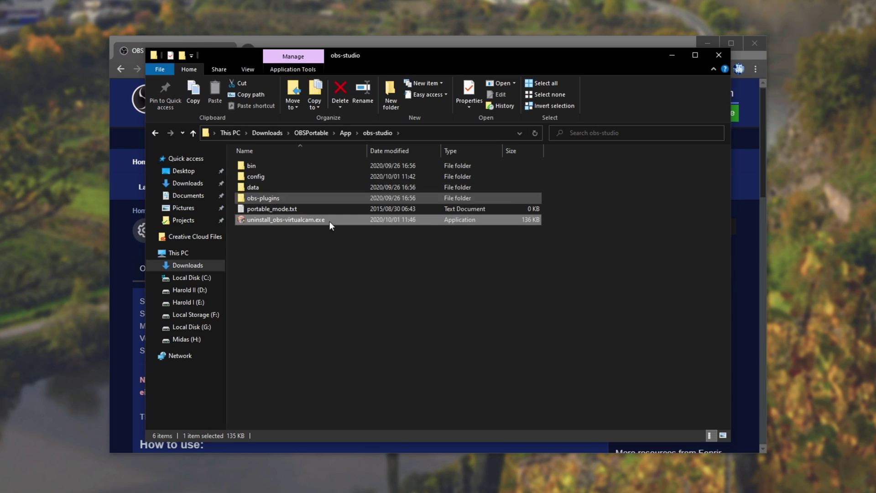
double_click(315, 165)
double_click(316, 176)
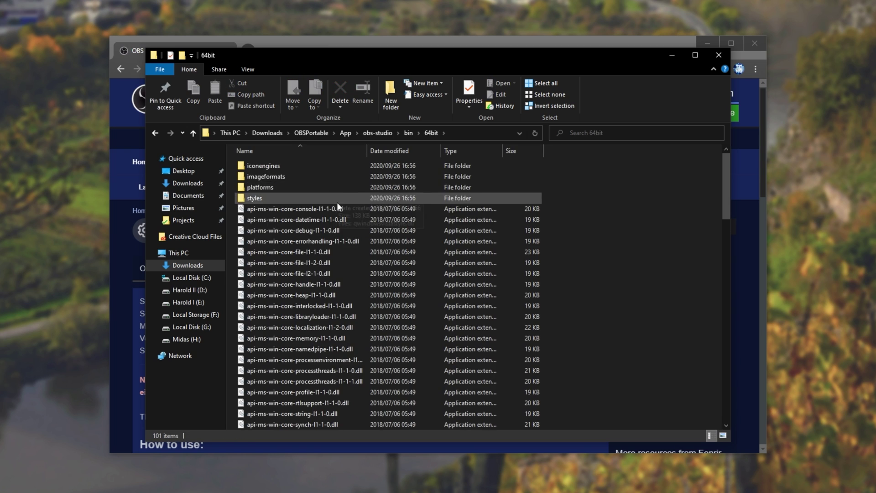
scroll(353, 228, "down", 15)
scroll(352, 228, "up", 5)
left_click(323, 301)
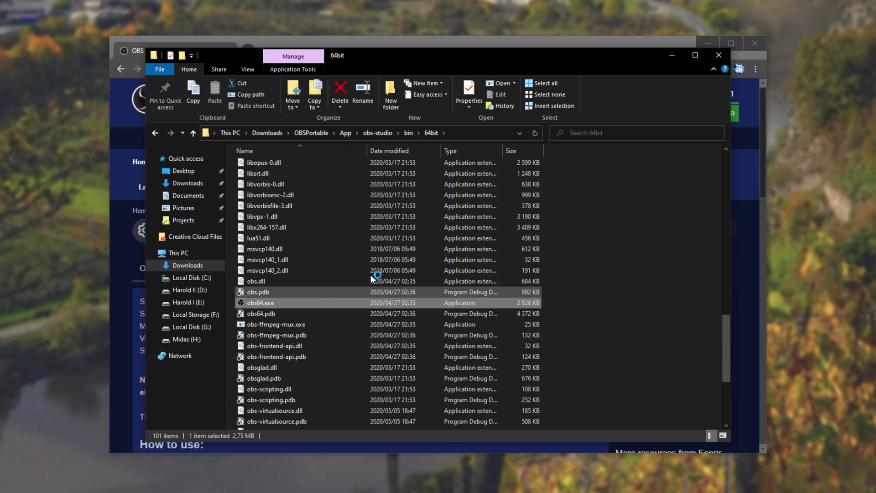
left_click(670, 56)
Step: Open the VirtualCam plugin dialog from Tools and keep OBS-Camera as the Target Camera
left_click(707, 43)
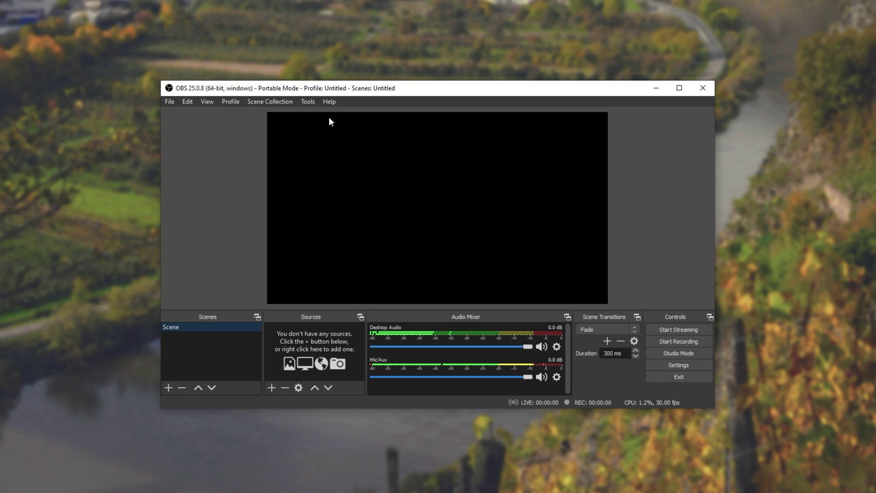
left_click(309, 103)
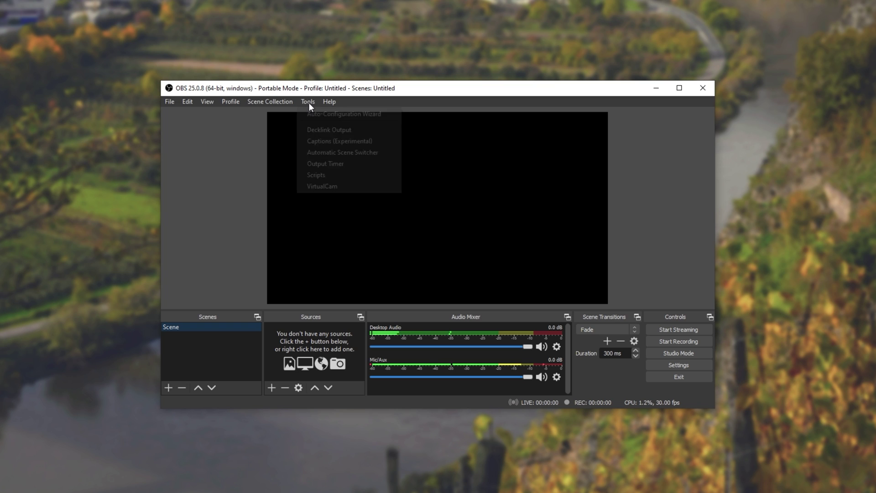
left_click(336, 187)
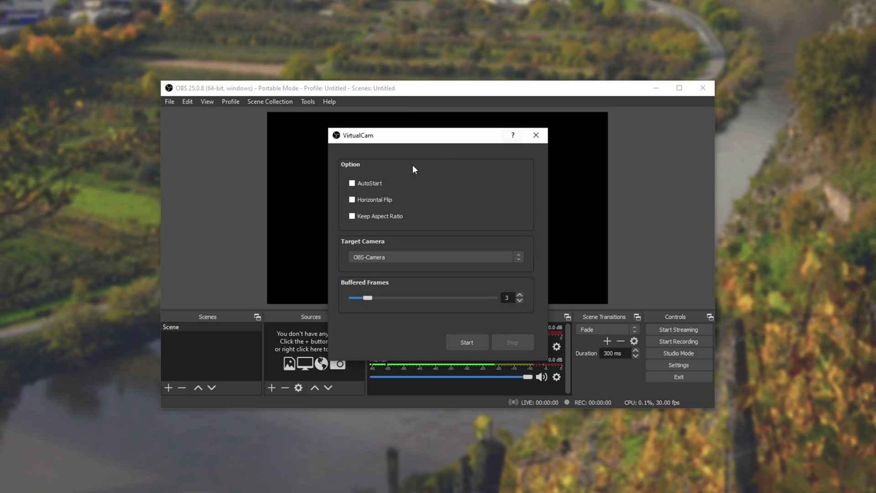
left_click(500, 258)
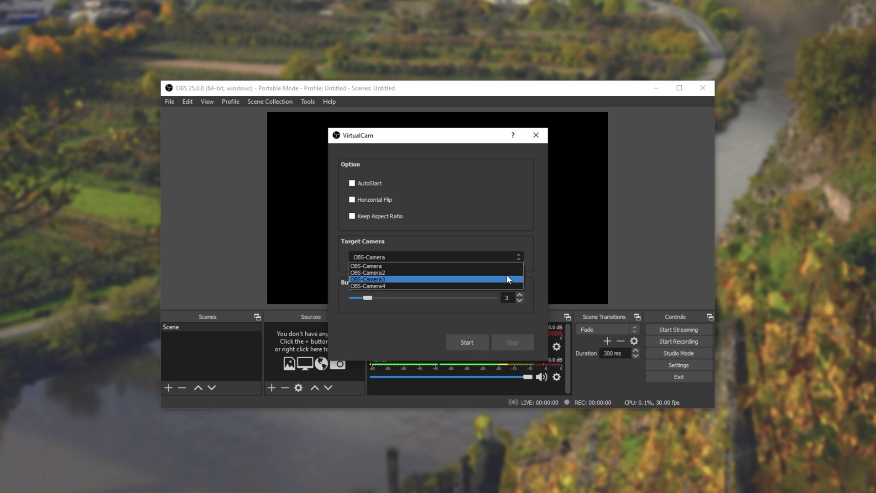
left_click(493, 258)
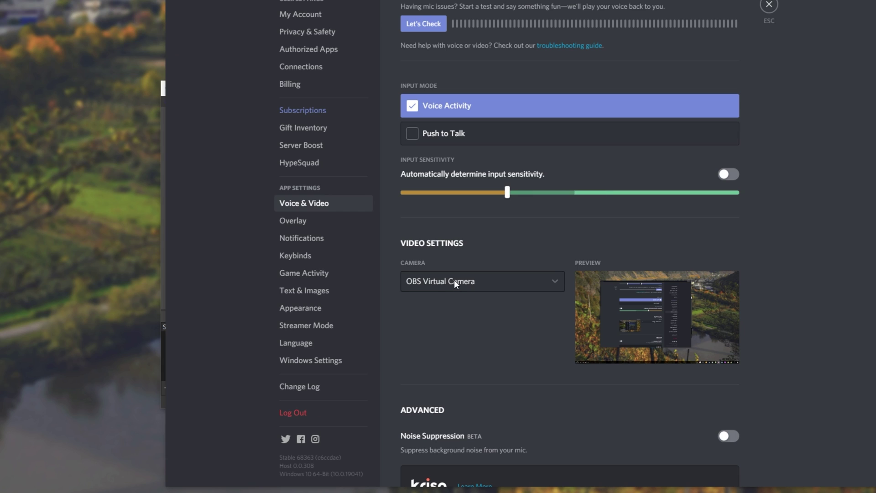
Step: Choose OBS-Camera in Discord's Camera dropdown
left_click(454, 281)
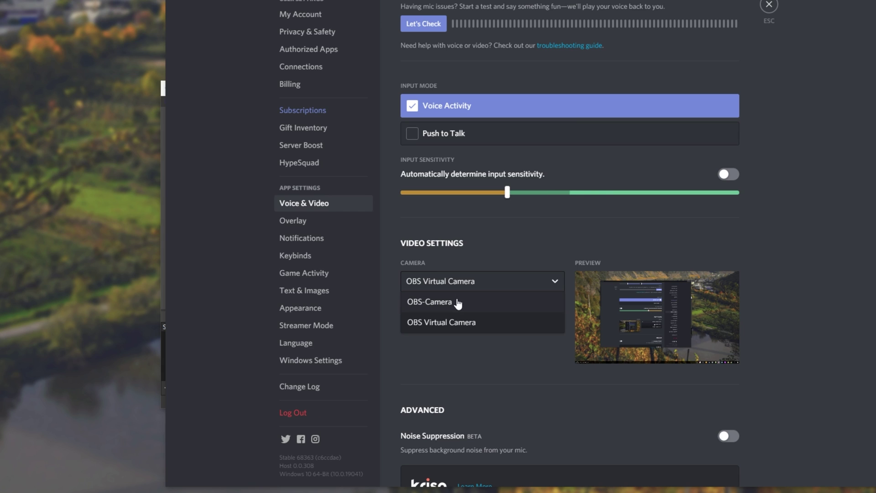
left_click(457, 302)
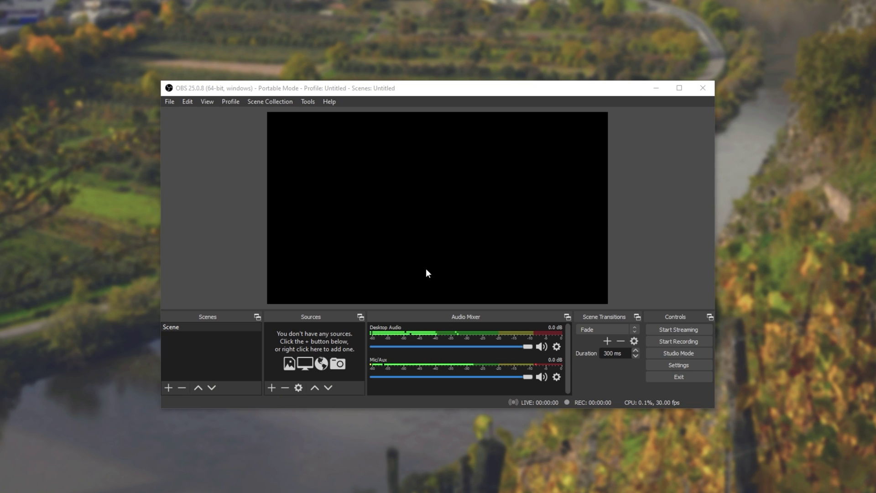
Step: Add a Display Capture source and fit it to the screen
left_click(271, 388)
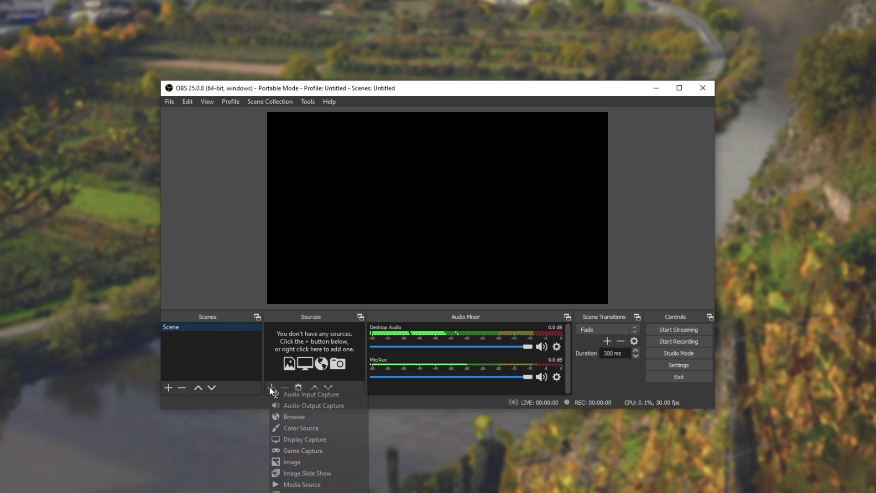
left_click(310, 439)
left_click(475, 321)
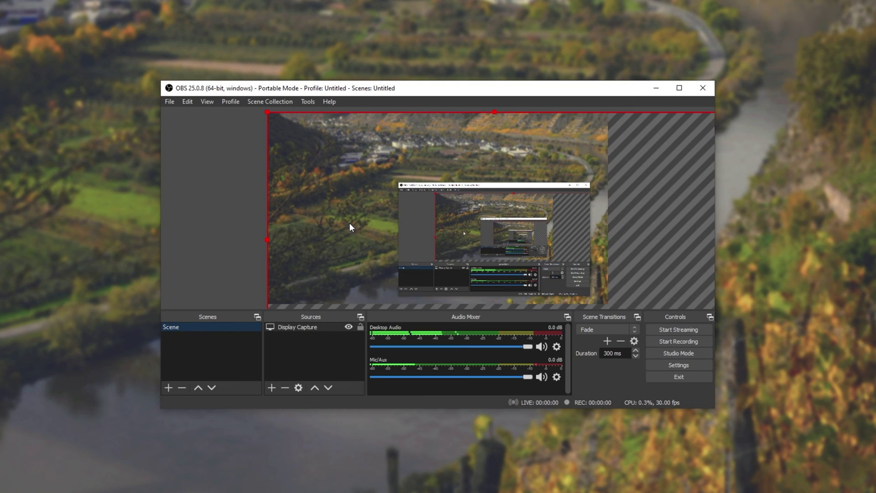
right_click(349, 223)
left_click(497, 474)
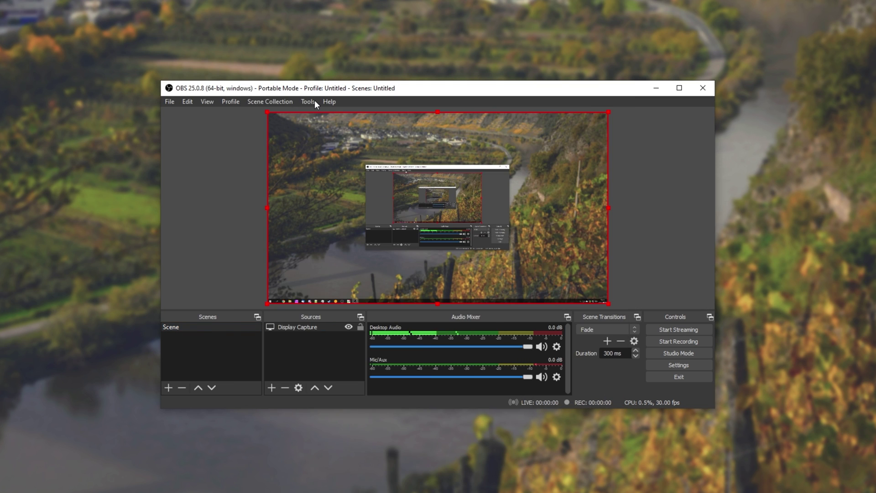
Step: Start the VirtualCam plugin output from the Tools menu
left_click(314, 101)
left_click(332, 187)
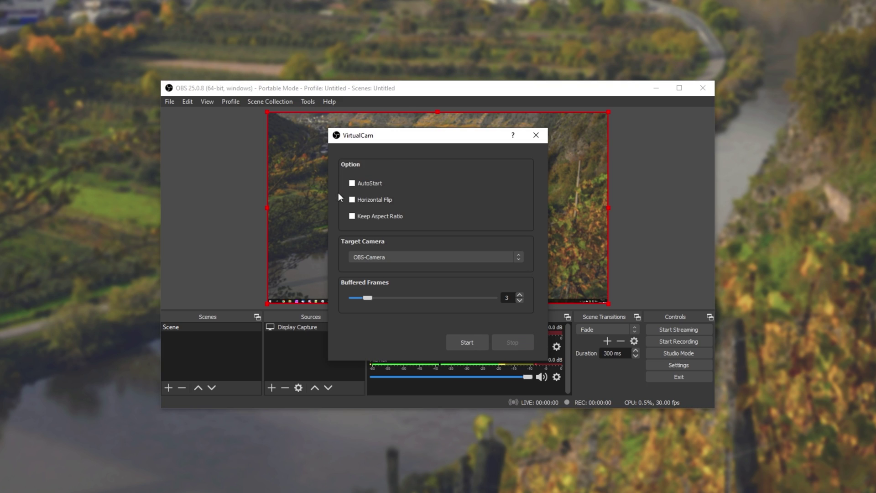
left_click(475, 343)
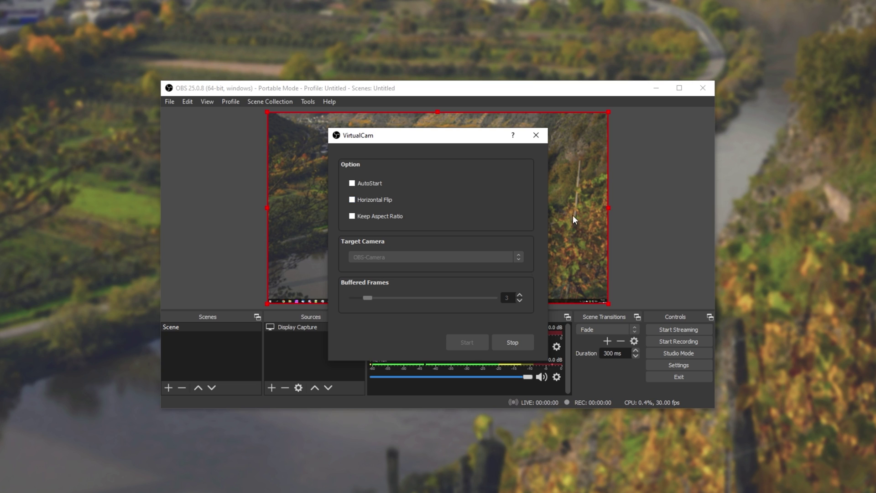
Step: Toggle Discord's camera between OBS Virtual Camera and OBS-Camera, ending on OBS-Camera showing the desktop capture
key("alt+Tab")
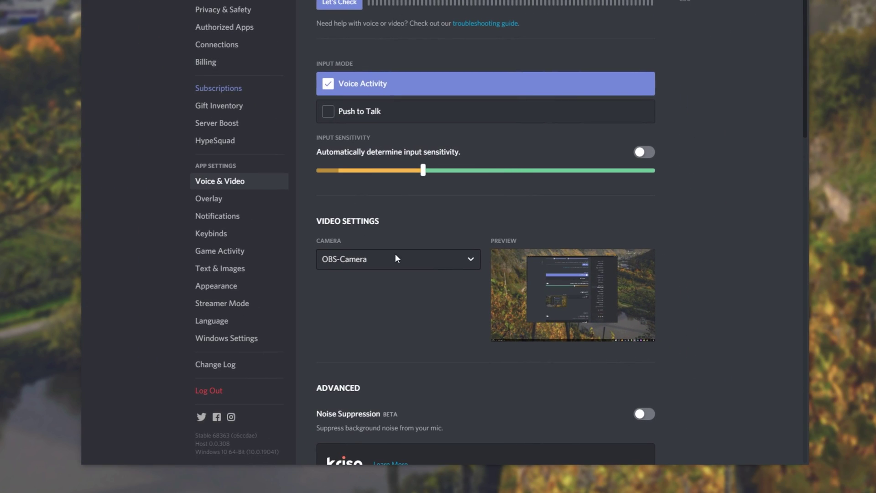
left_click(515, 346)
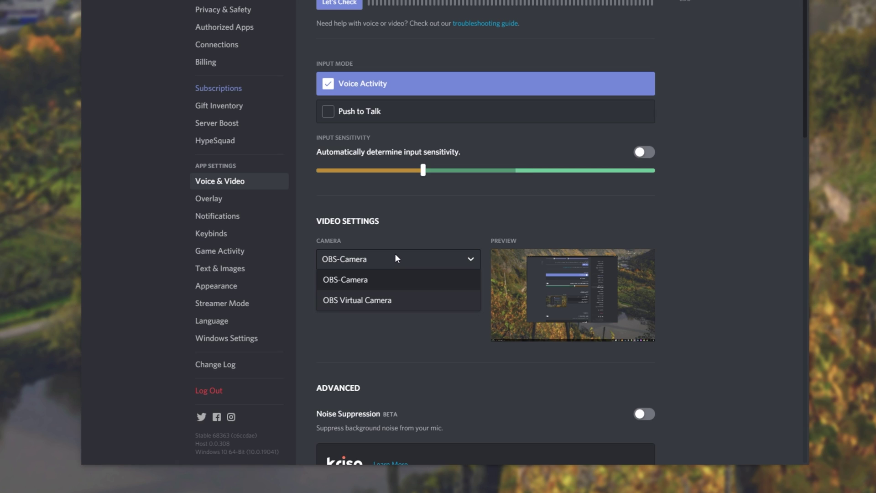
left_click(514, 345)
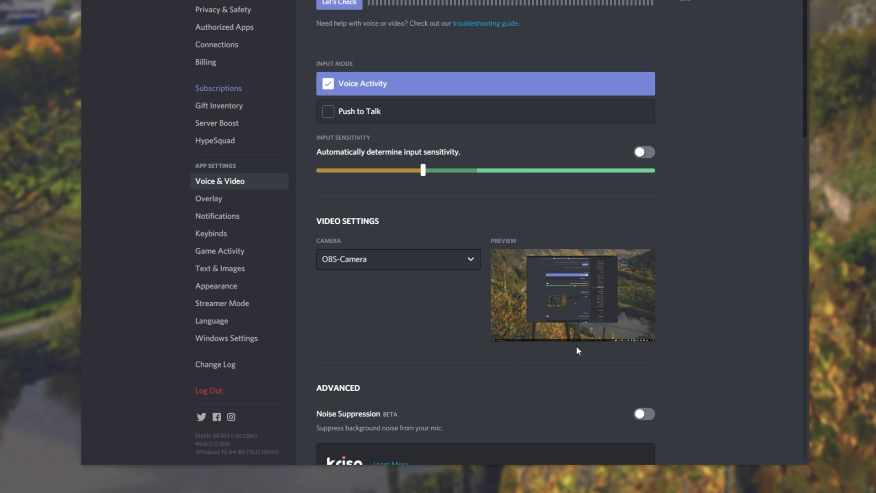
left_click(444, 259)
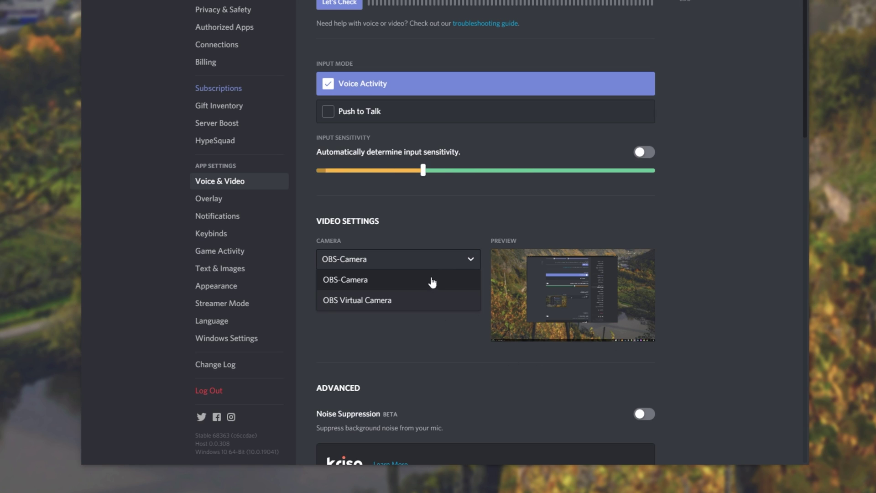
left_click(421, 299)
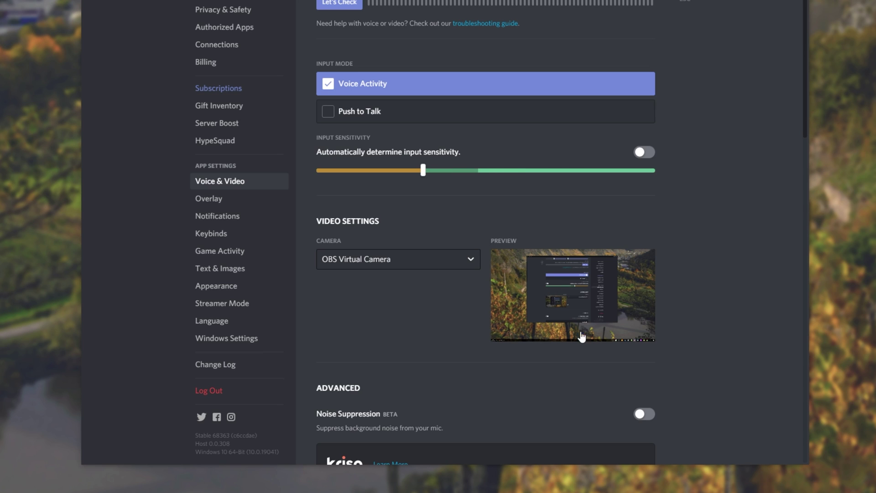
left_click(461, 256)
left_click(368, 280)
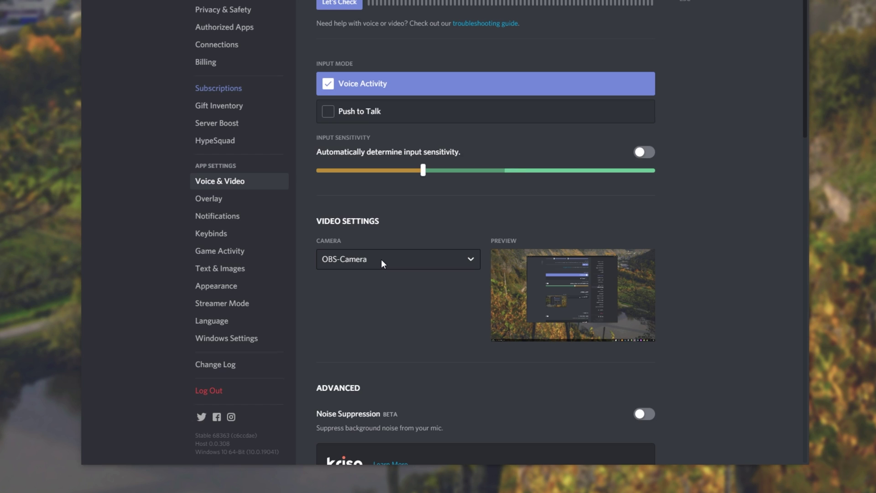
left_click(381, 260)
left_click(375, 302)
left_click(377, 257)
left_click(375, 280)
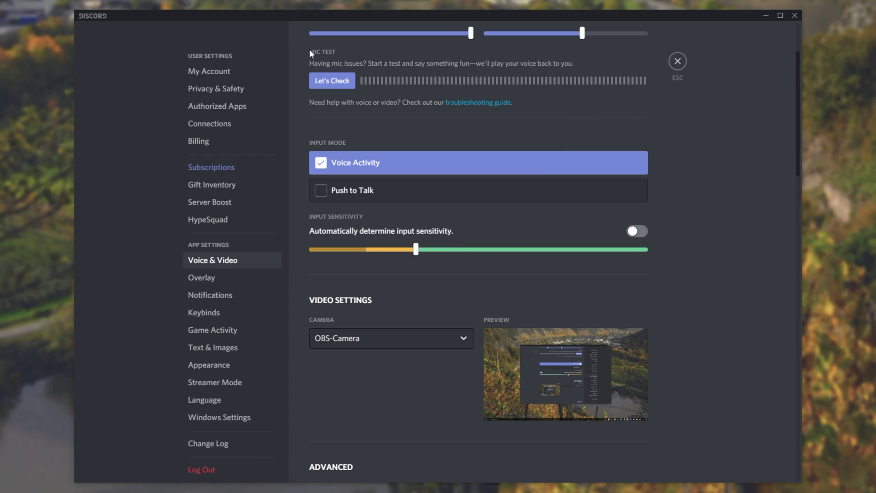
Step: Bring OBS forward and move the VirtualCam dialog clear of the Discord window
key("alt+Tab")
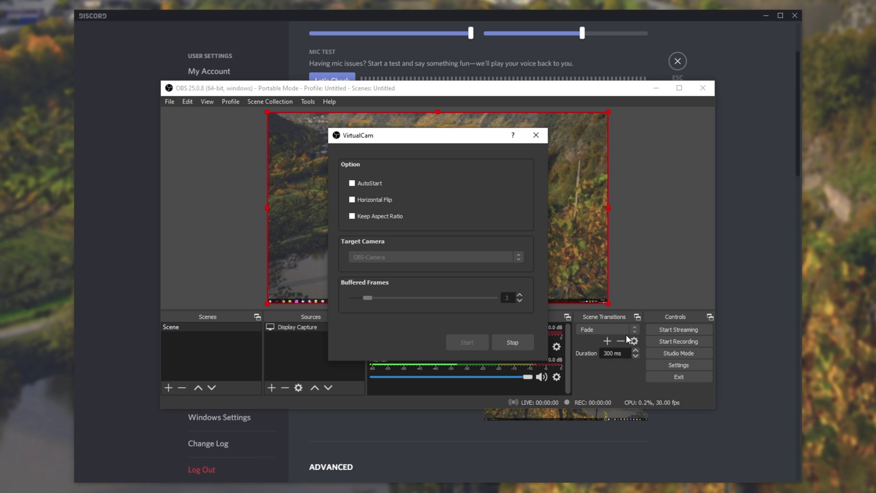
left_click_drag(397, 154, 69, 155)
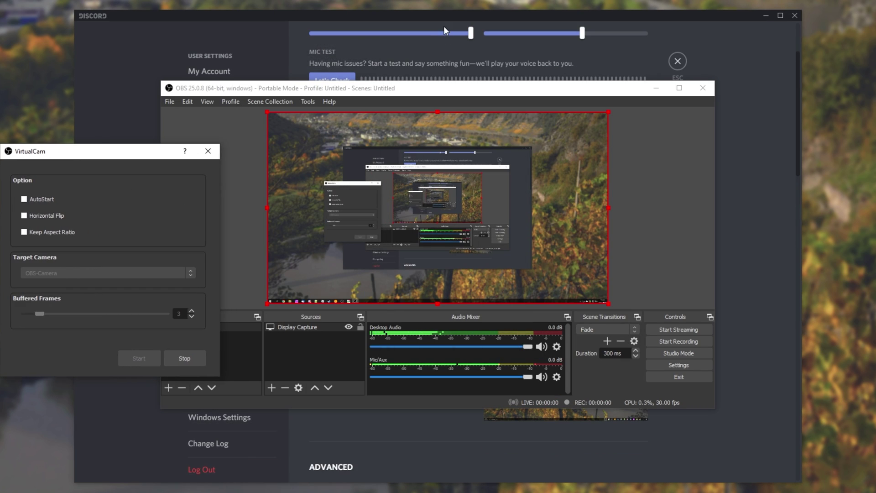
left_click_drag(444, 16, 650, 15)
left_click_drag(154, 155, 202, 155)
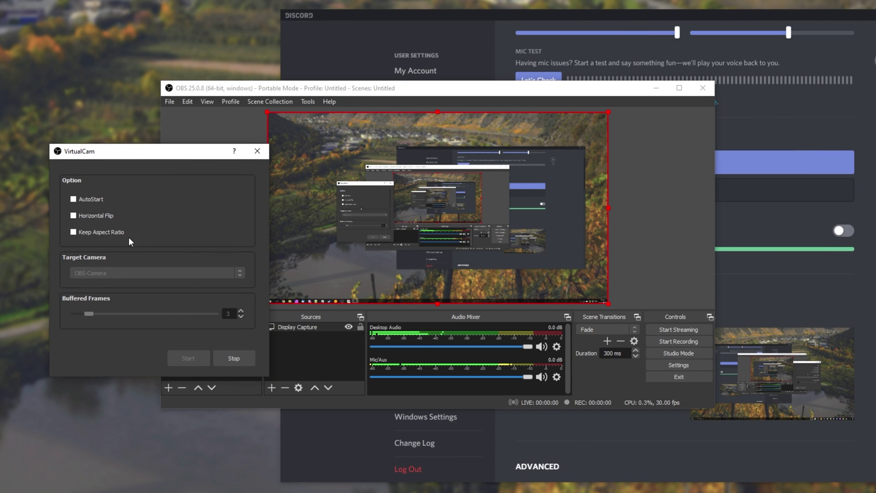
Step: Try Horizontal Flip on, check Discord's preview, then turn it back off
left_click(86, 216)
left_click(857, 307)
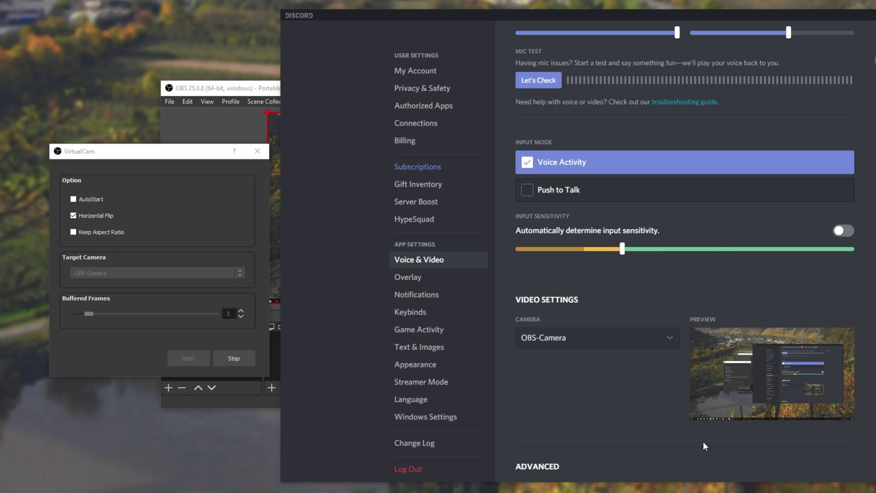
left_click(90, 216)
left_click(824, 308)
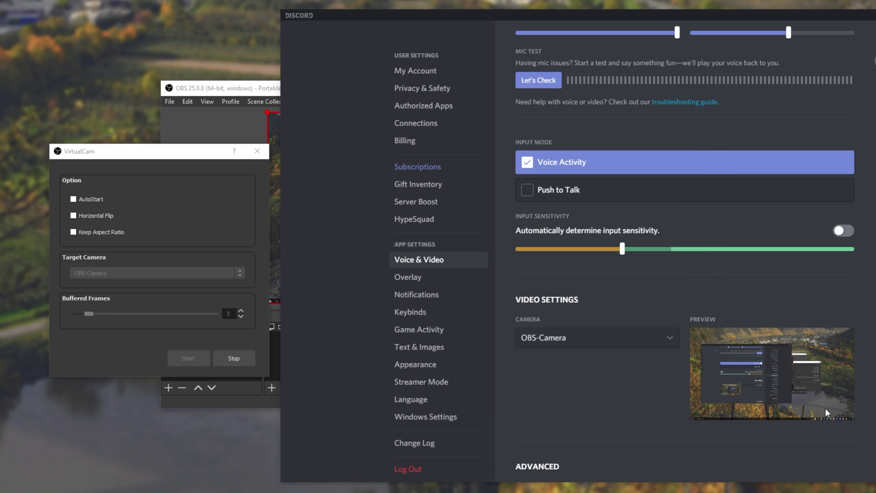
Step: Move the VirtualCam dialog back over OBS and stop the virtual camera output
left_click(74, 232)
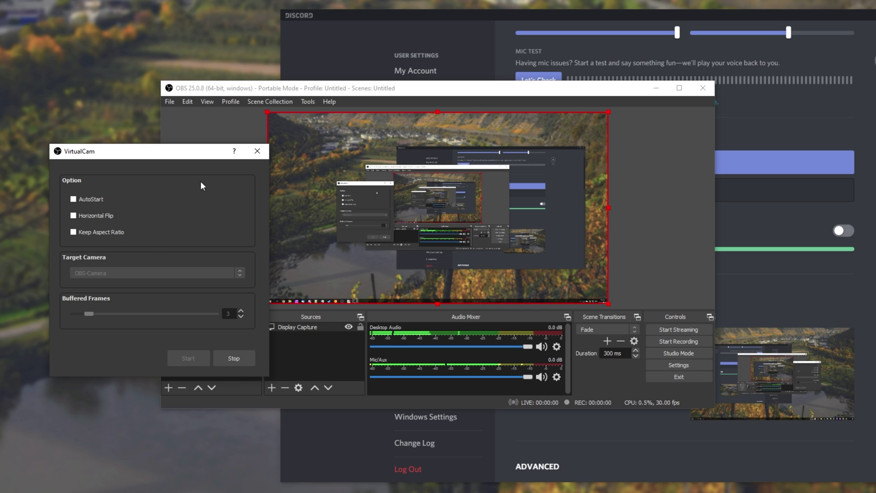
left_click_drag(171, 155, 441, 137)
left_click(537, 345)
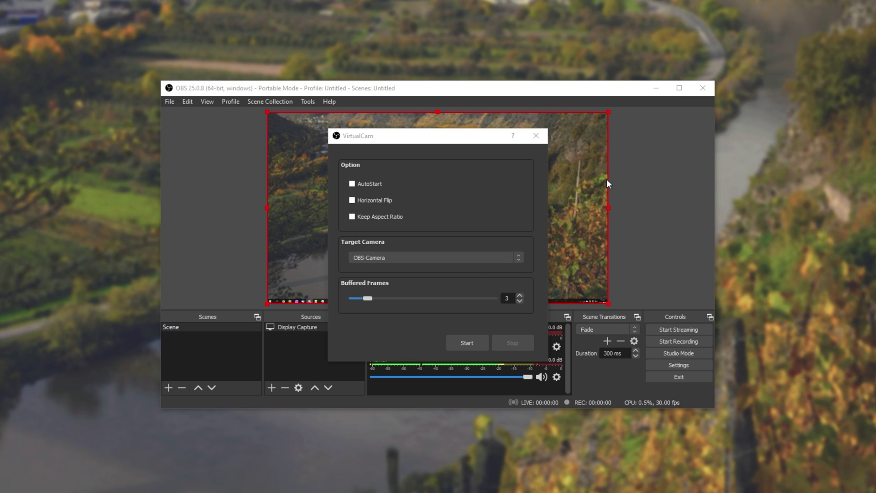
Step: Adjust the Buffered Frames slider, close the VirtualCam dialog, and minimize OBS
mouse_move(368, 298)
left_mouse_down()
mouse_move(499, 303)
mouse_move(344, 306)
mouse_move(377, 306)
mouse_move(368, 310)
left_mouse_up()
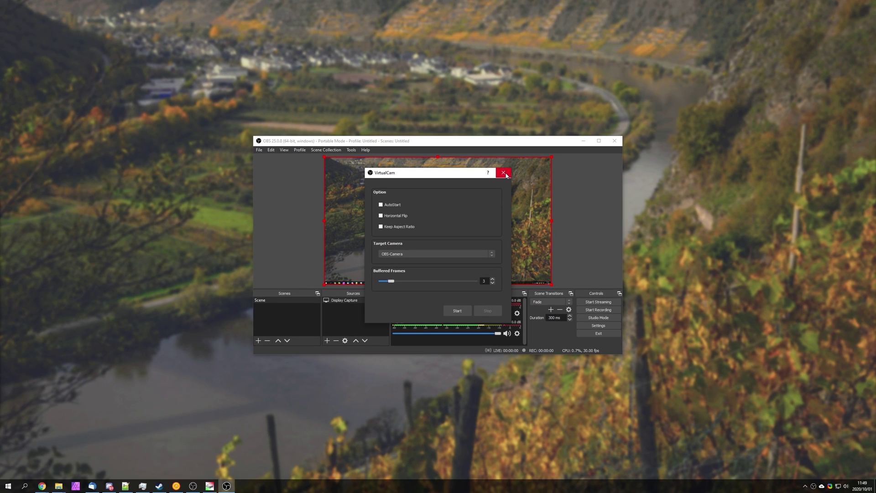
left_click(509, 167)
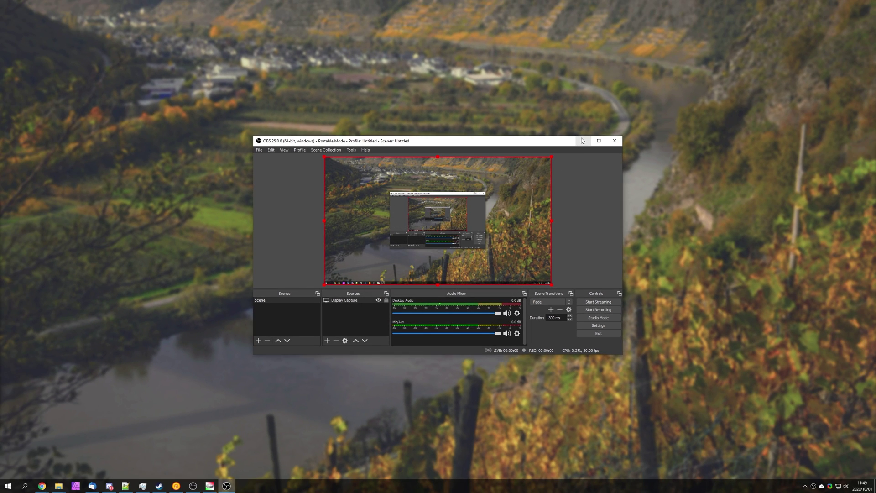
left_click(583, 142)
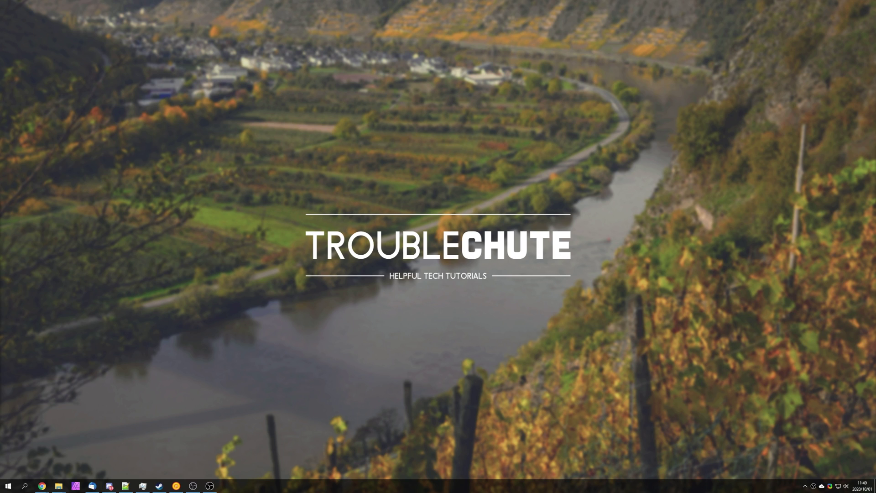
Step: In Explorer, go up to OBSPortable\App\obs-studio and run uninstall_obs-virtualcam.exe
key("alt+Tab")
key("alt+Up")
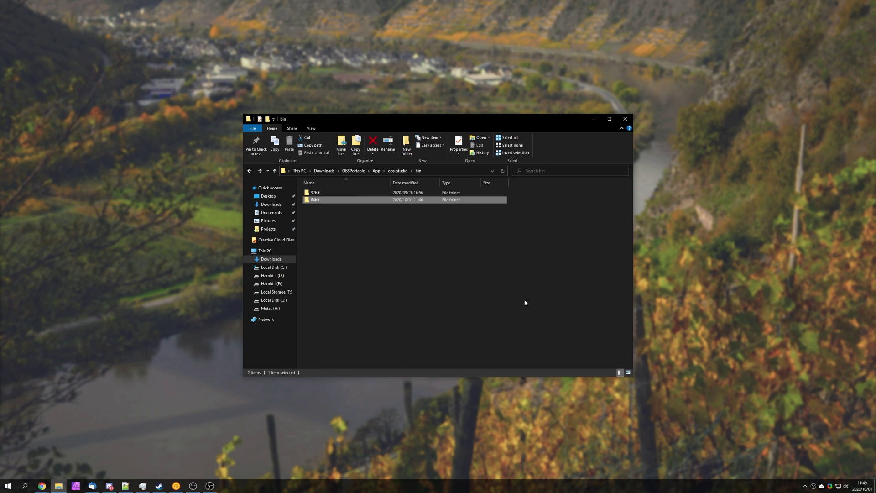
key("Return")
key("alt+Up")
key("alt+Up")
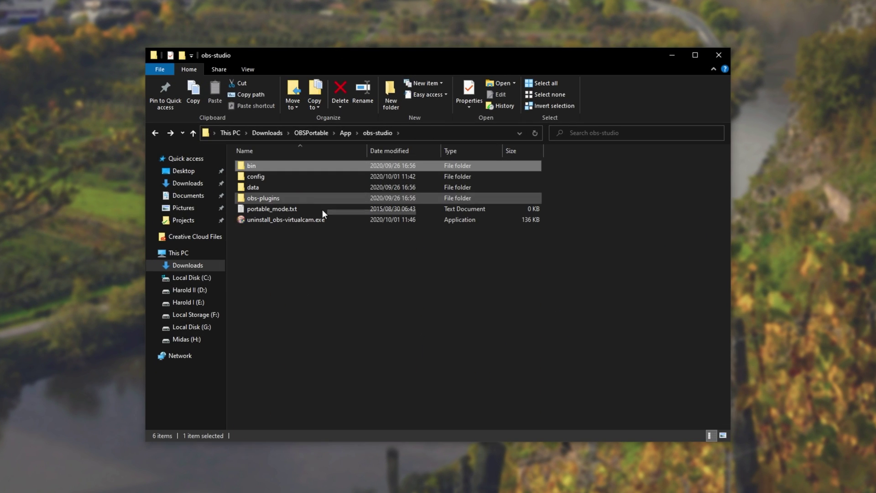
left_click(308, 219)
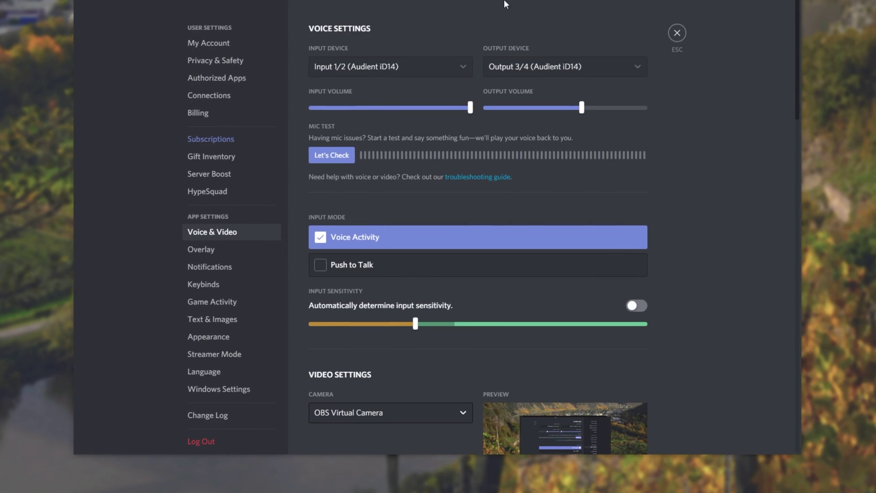
Step: Check Discord's Camera dropdown and keep OBS Virtual Camera, the only remaining option
scroll(406, 406, "down", 3)
left_click(377, 310)
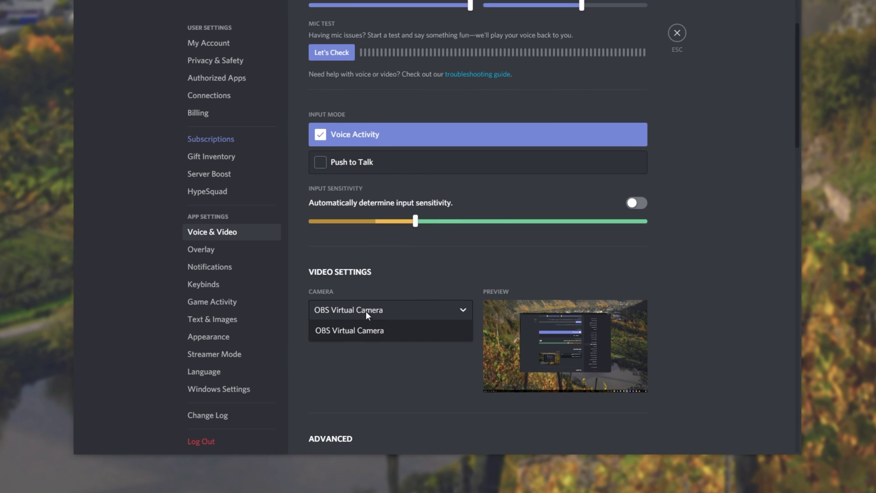
left_click(412, 308)
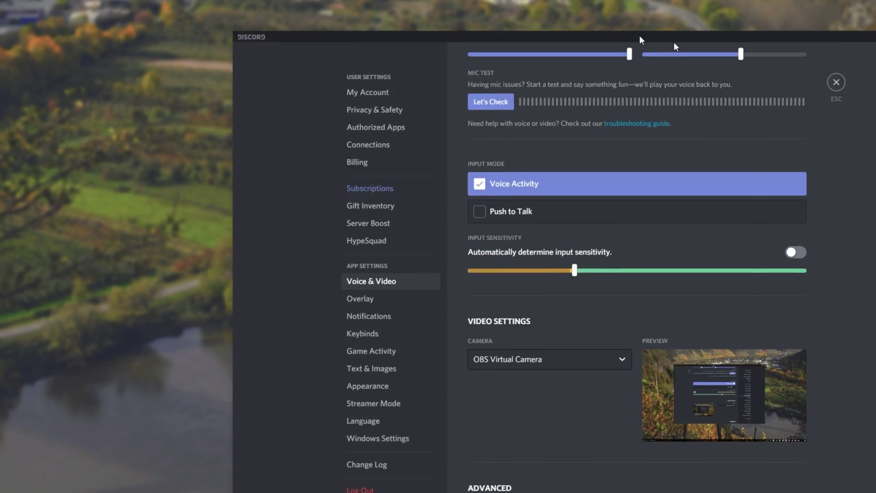